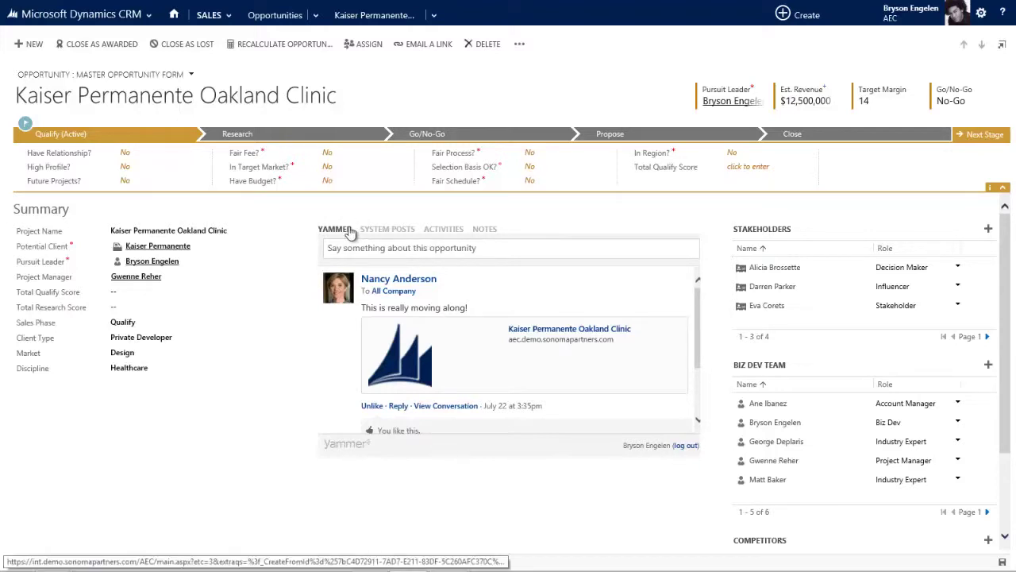
# - Cycle the feed through System Posts, Activities and Notes, and check the Competitors list further down
pyautogui.click(387, 230)
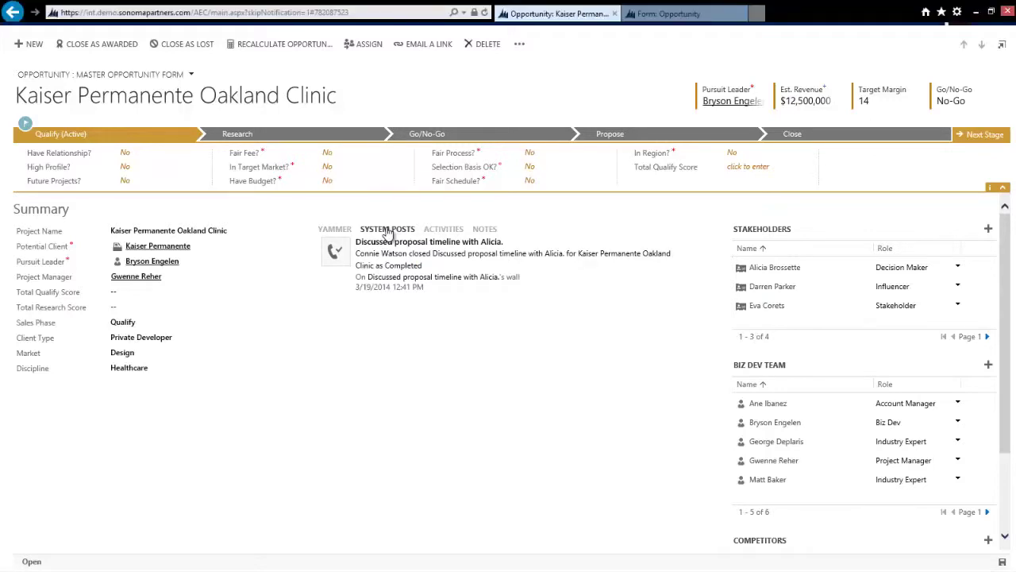
pyautogui.click(443, 230)
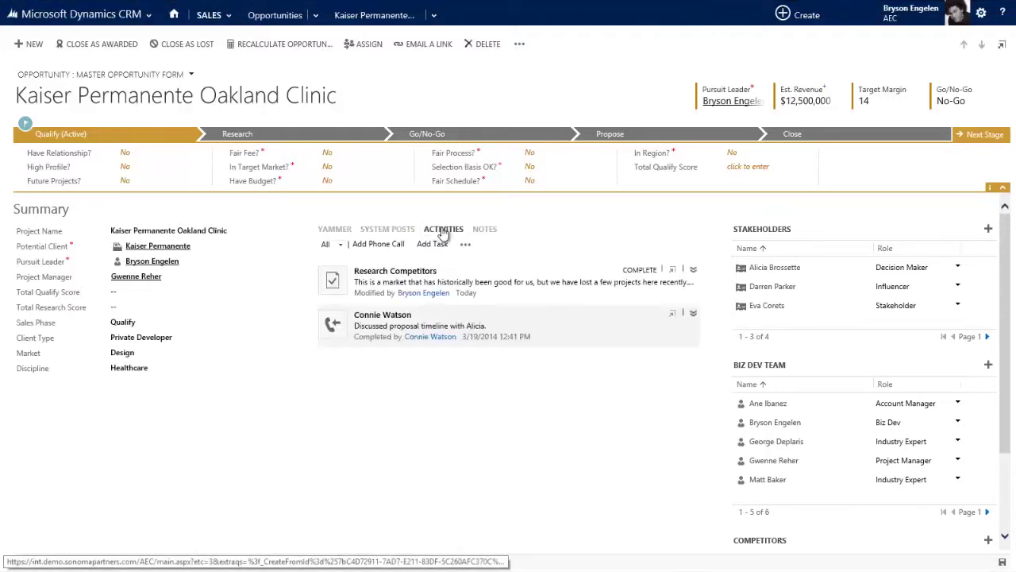
pyautogui.click(485, 230)
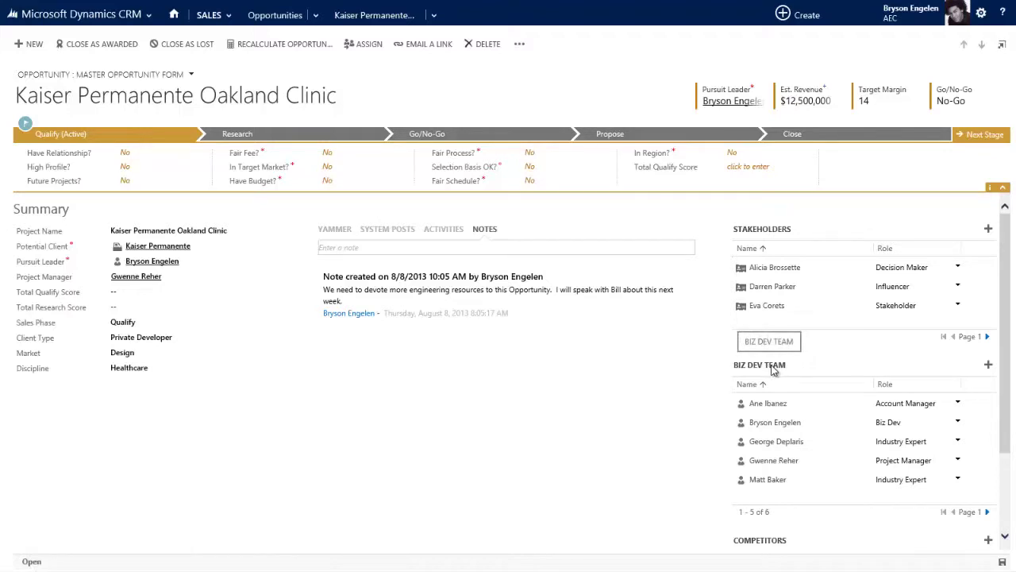
pyautogui.moveTo(1005, 350); pyautogui.dragTo(1007, 395)
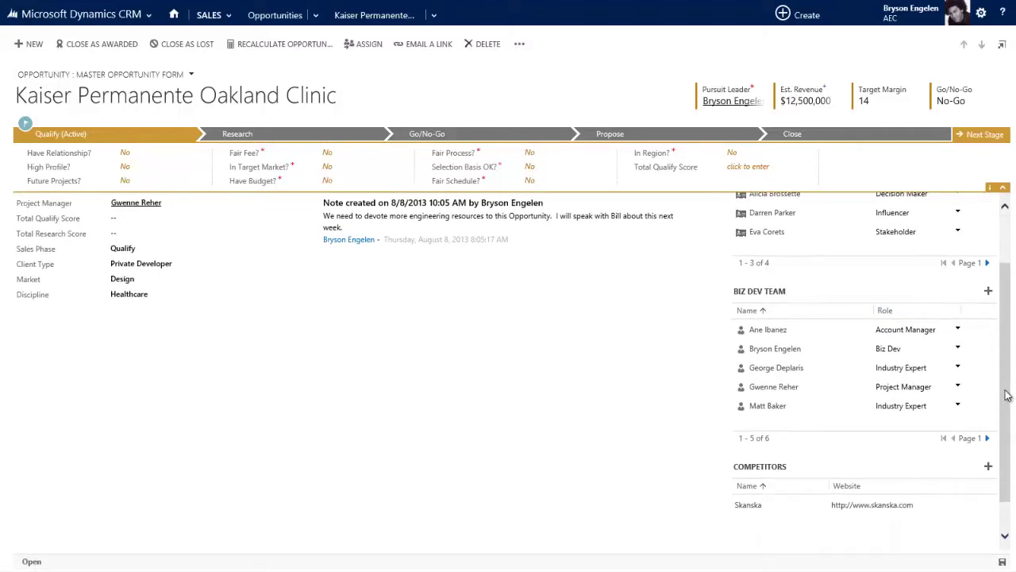
pyautogui.scroll(1, 1007, 395)
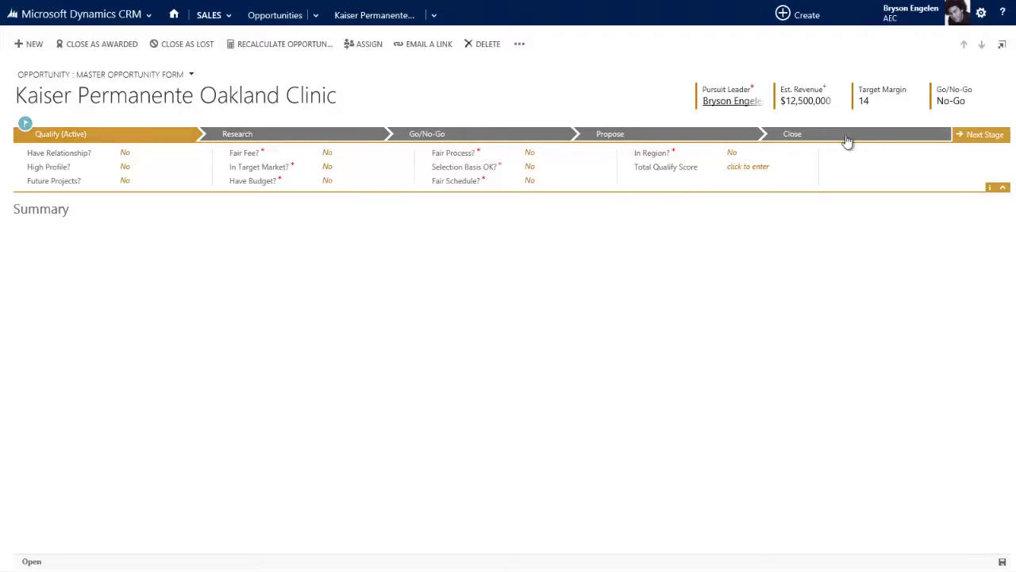
pyautogui.click(983, 135)
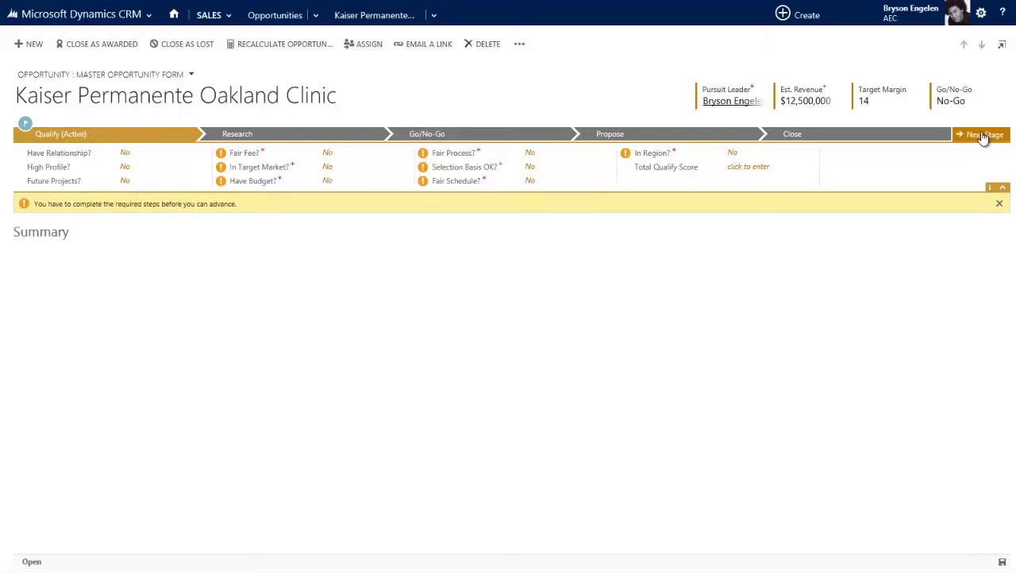
pyautogui.click(1000, 203)
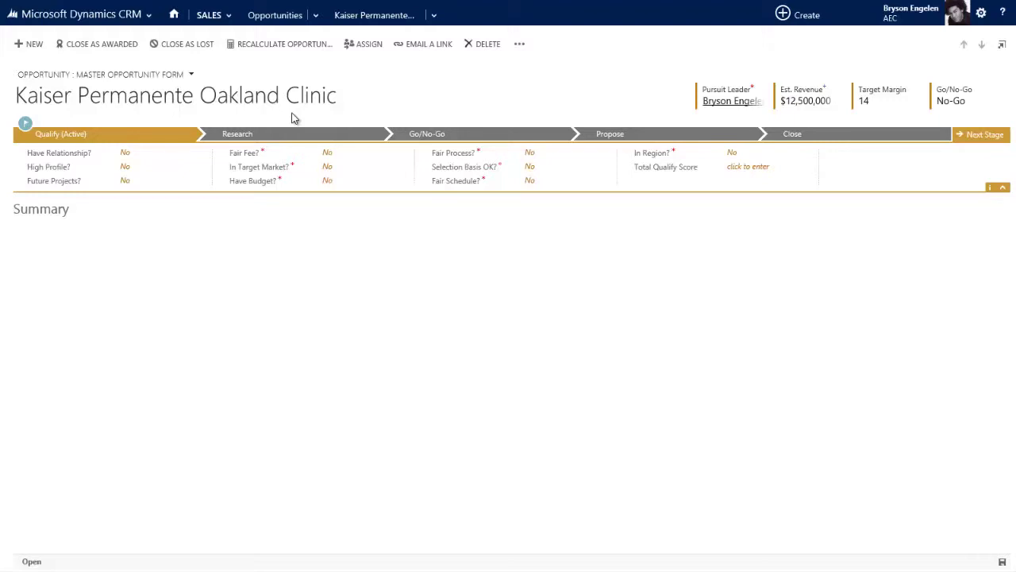
# - Answer Yes to Have Relationship?, High Profile?, Future Projects?, Fair Fee?, In Target Market? and Have Budget?
pyautogui.click(150, 156)
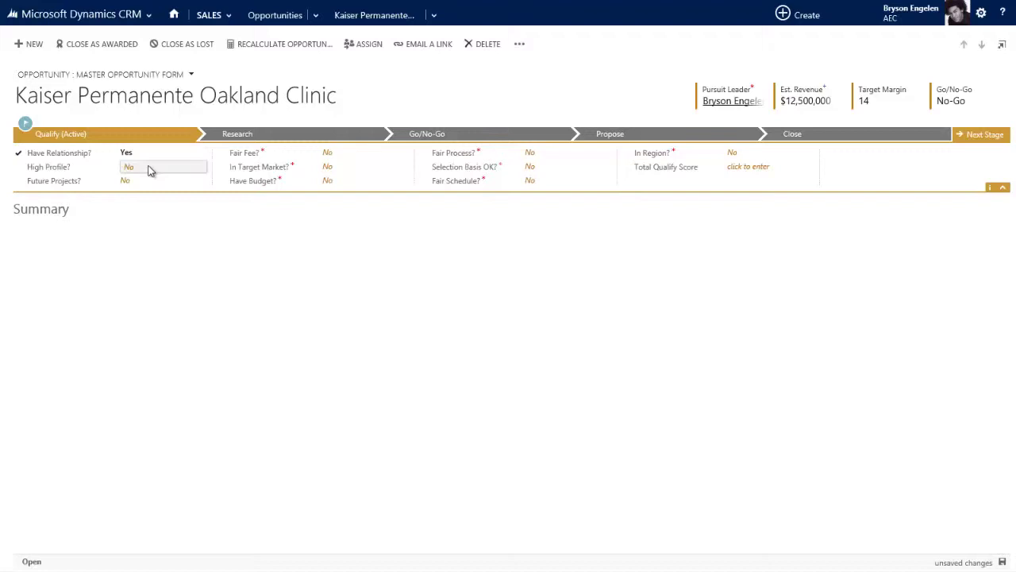
pyautogui.click(150, 170)
pyautogui.click(147, 181)
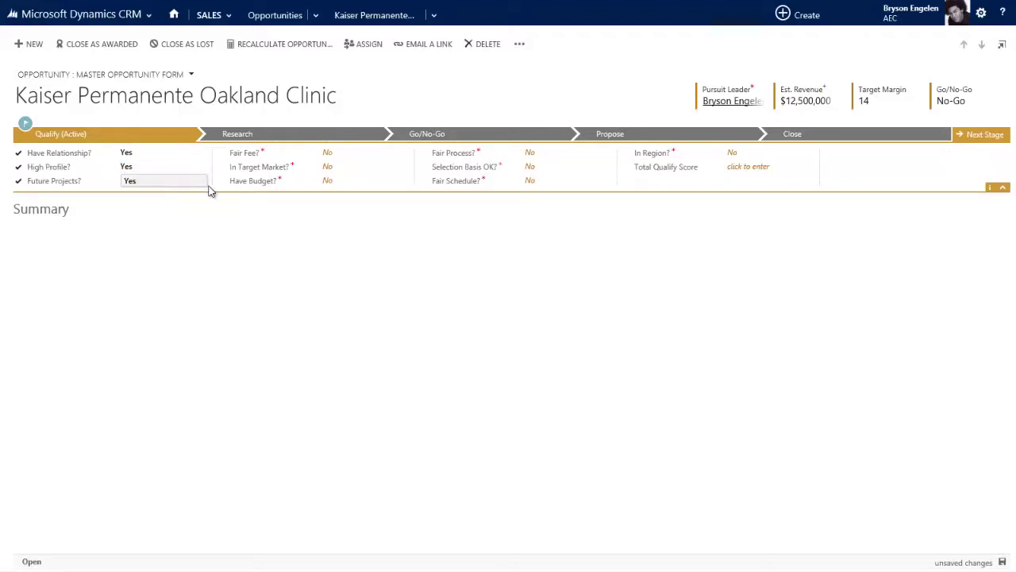
pyautogui.click(350, 154)
pyautogui.click(348, 169)
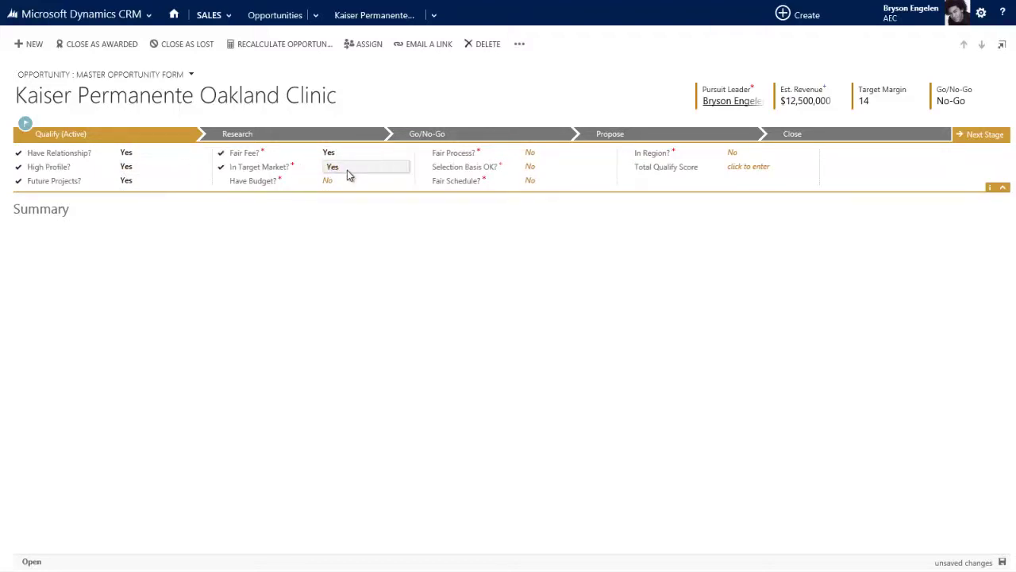
pyautogui.click(350, 180)
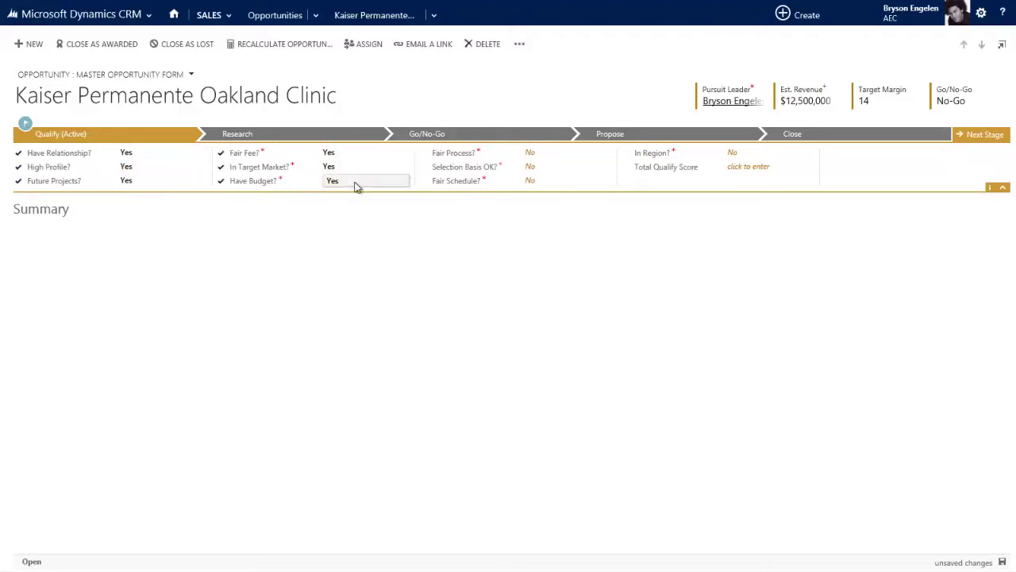
# - Answer Yes to Fair Process?, Selection Basis OK?, Fair Schedule? and In Region?, then expand Summary
pyautogui.click(536, 154)
pyautogui.click(551, 168)
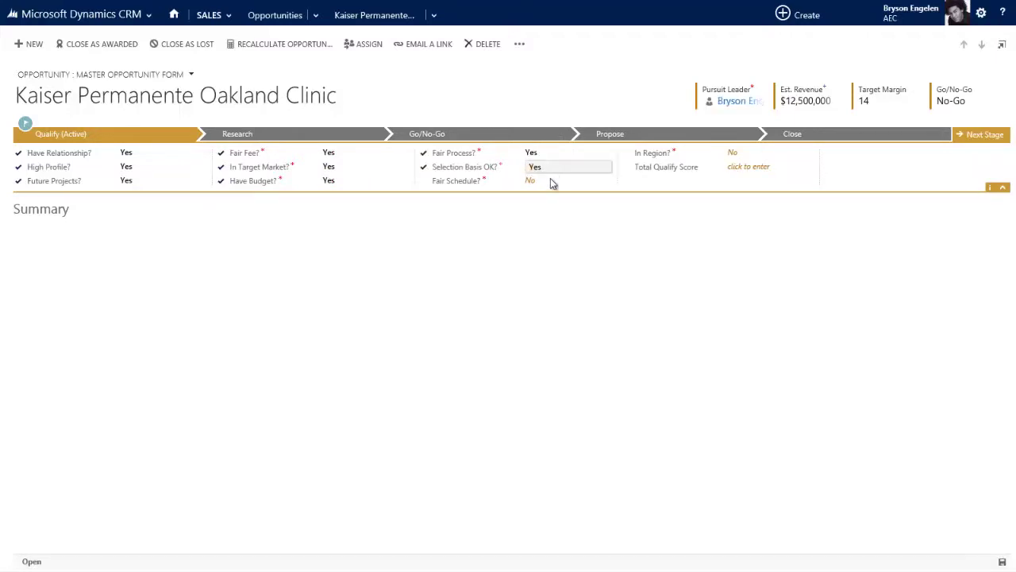
pyautogui.click(551, 185)
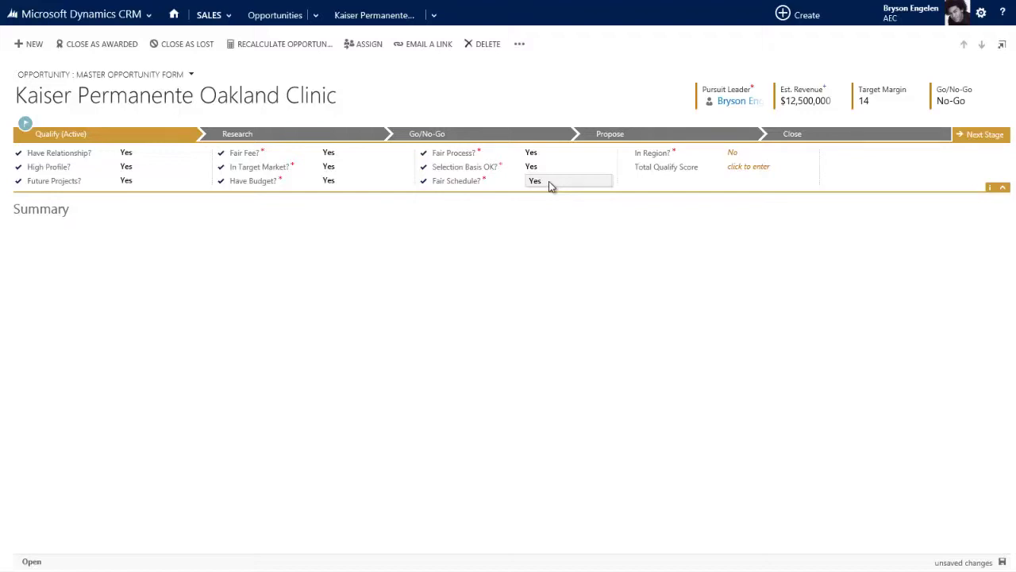
pyautogui.click(763, 152)
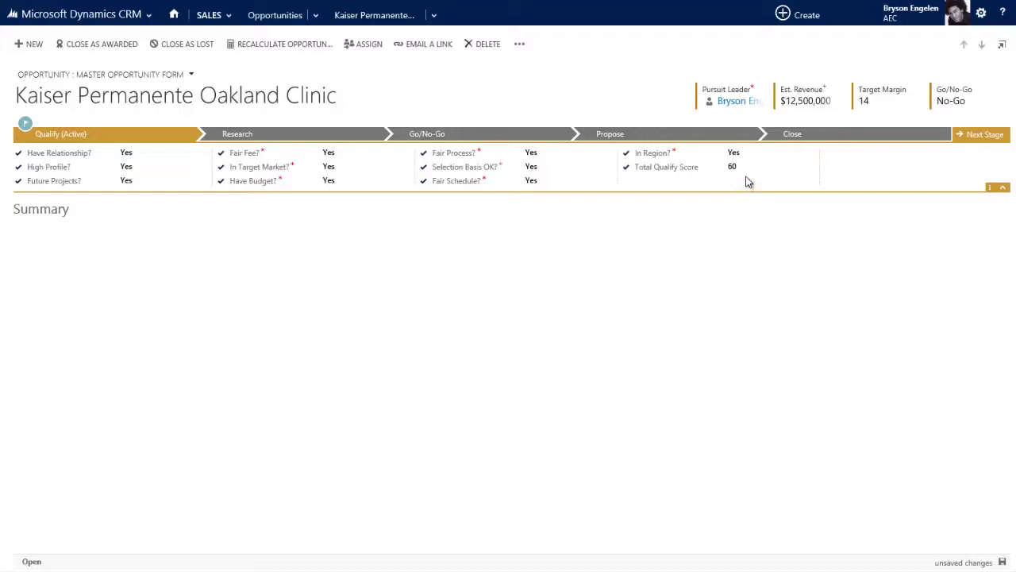
pyautogui.click(53, 213)
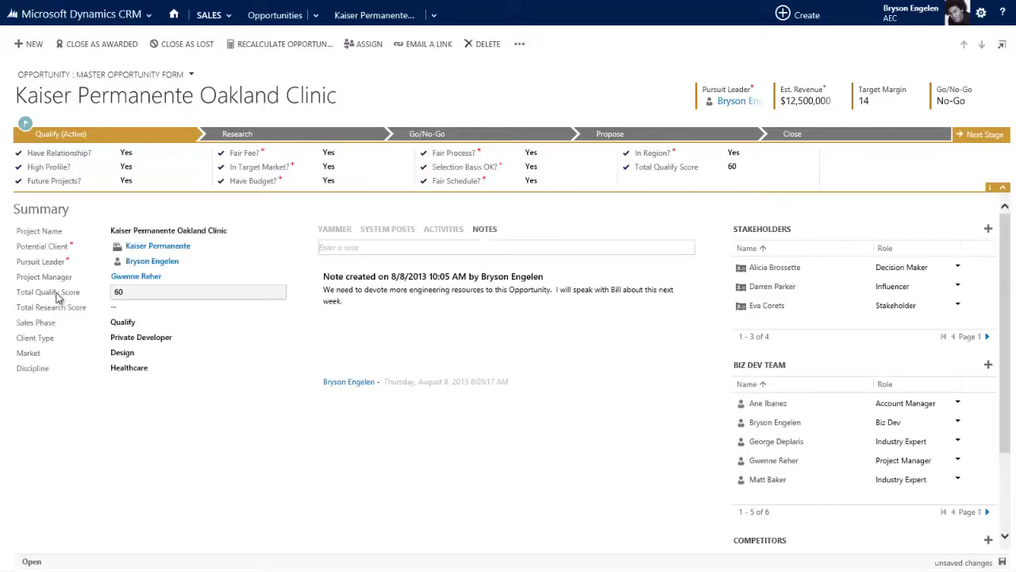
pyautogui.moveTo(57, 297)
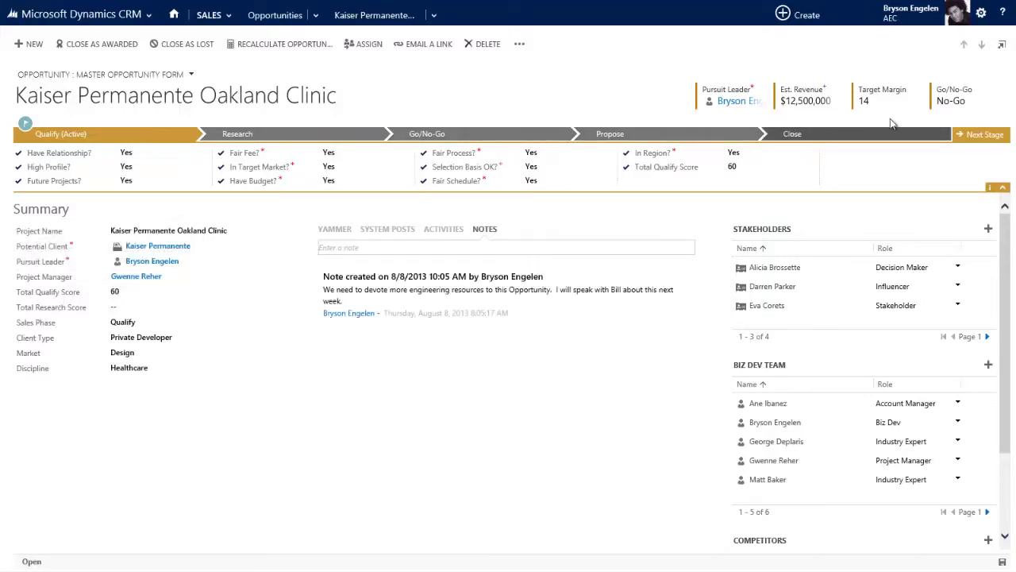
# - Move to Research and answer Yes to all five questions, Are We Competitive? through Project Type a Fit?
pyautogui.click(989, 137)
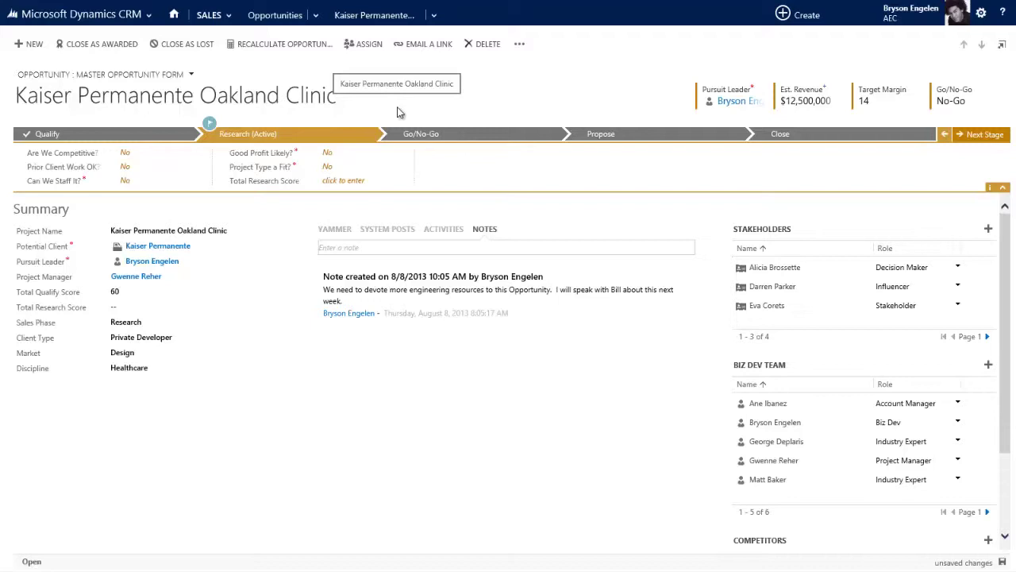
pyautogui.click(136, 157)
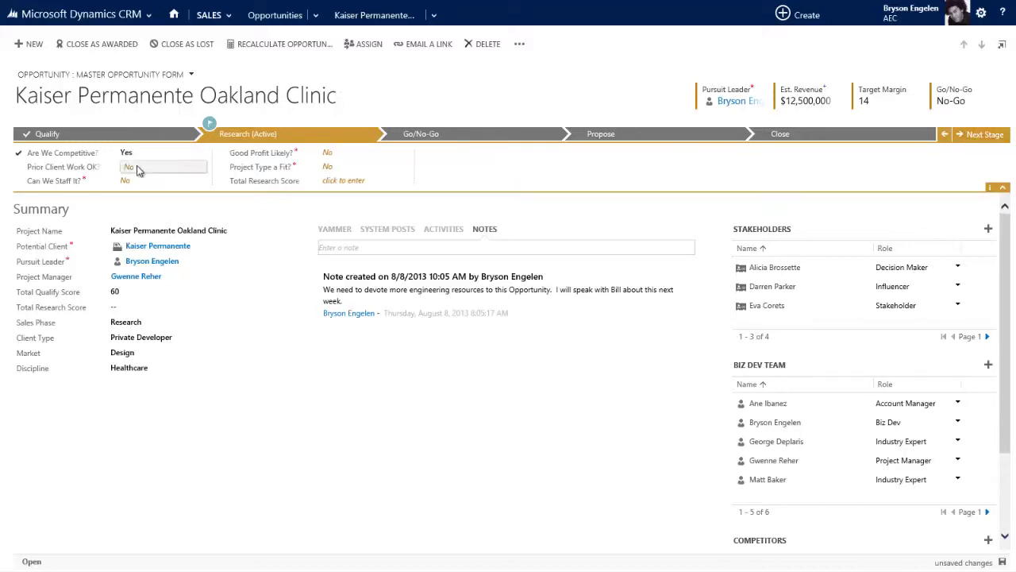
pyautogui.click(136, 170)
pyautogui.click(136, 180)
pyautogui.click(335, 155)
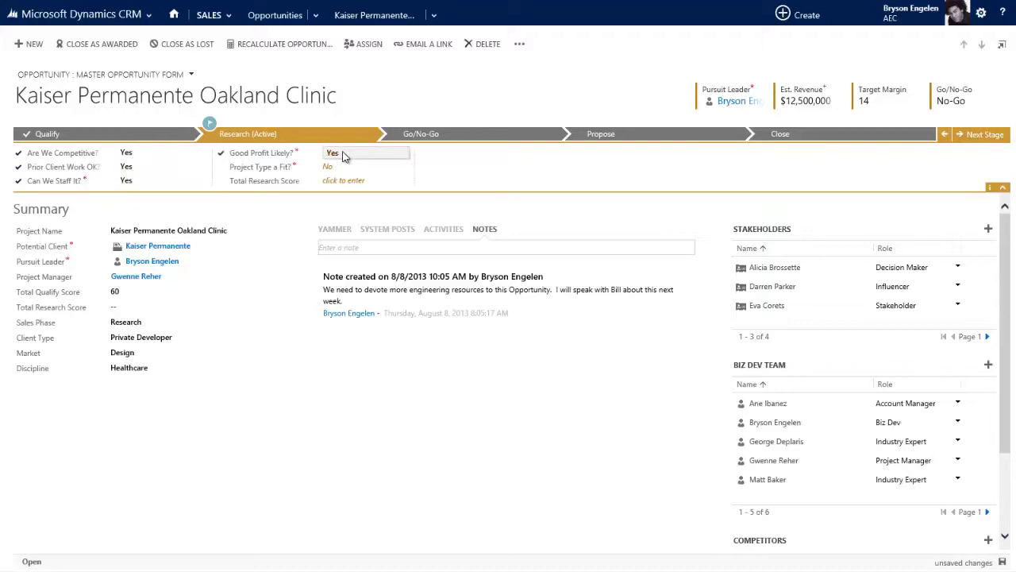
pyautogui.click(345, 168)
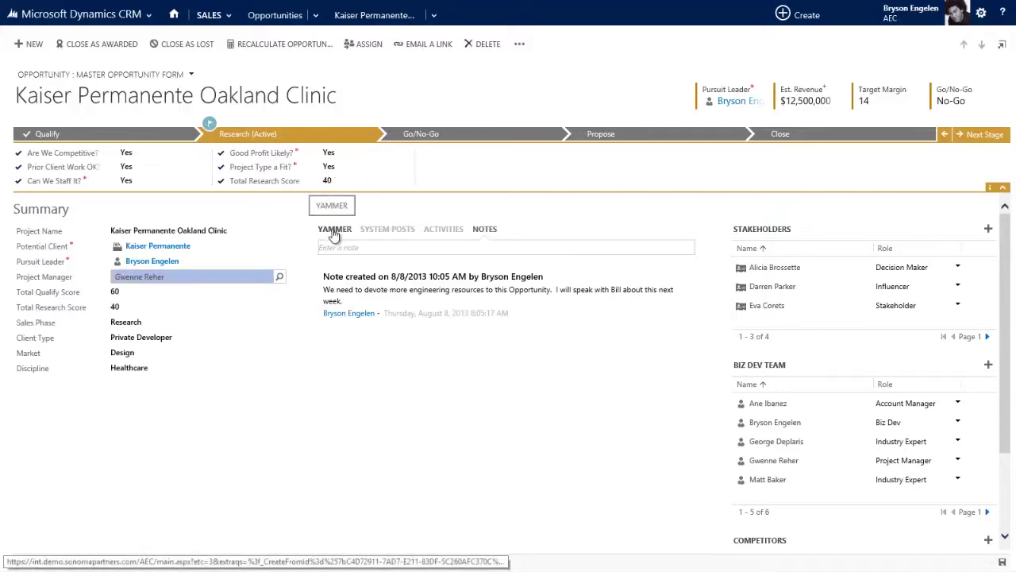
# - Show the Yammer feed and move the opportunity to the Go/No-Go stage with Next Stage
pyautogui.click(335, 232)
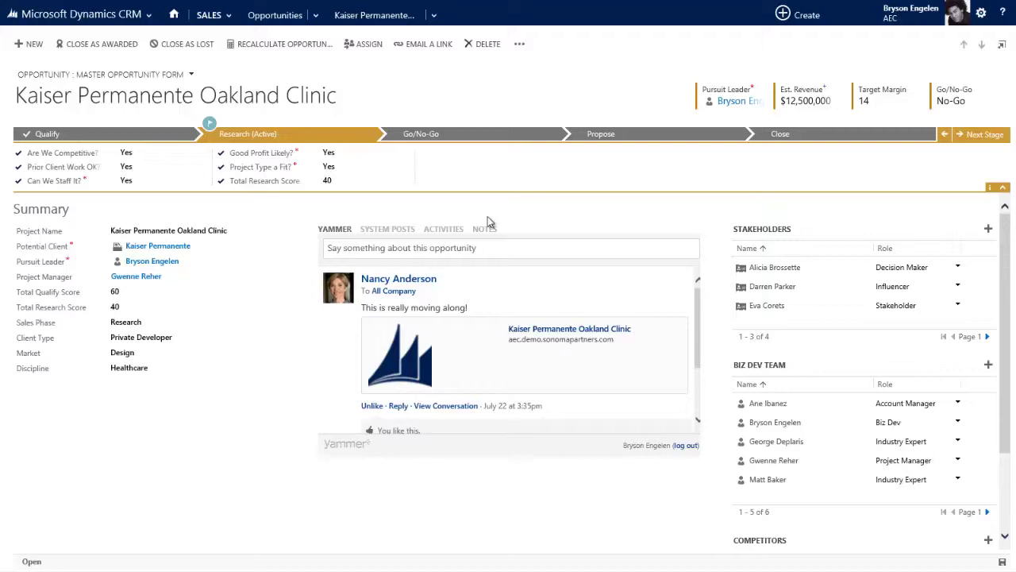
pyautogui.click(978, 136)
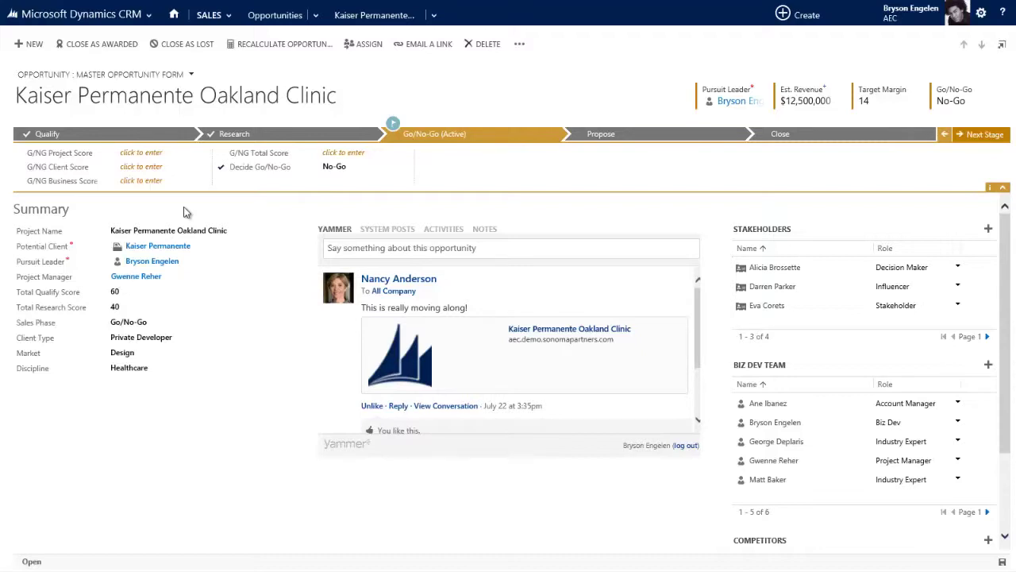
# - Choose the Go/No-Go Process Form from the form selector under the record title
pyautogui.click(191, 75)
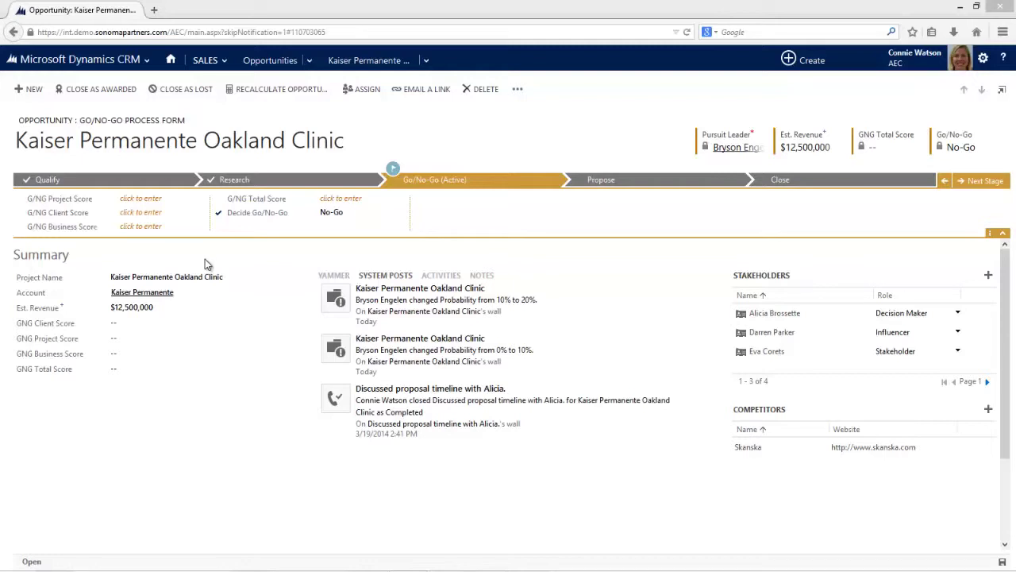
pyautogui.click(261, 181)
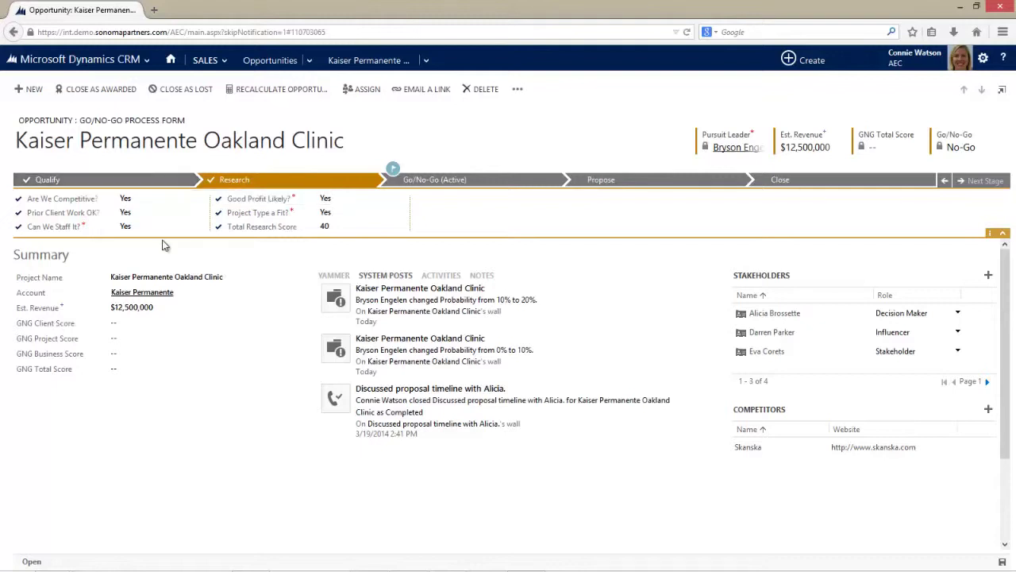
pyautogui.click(430, 182)
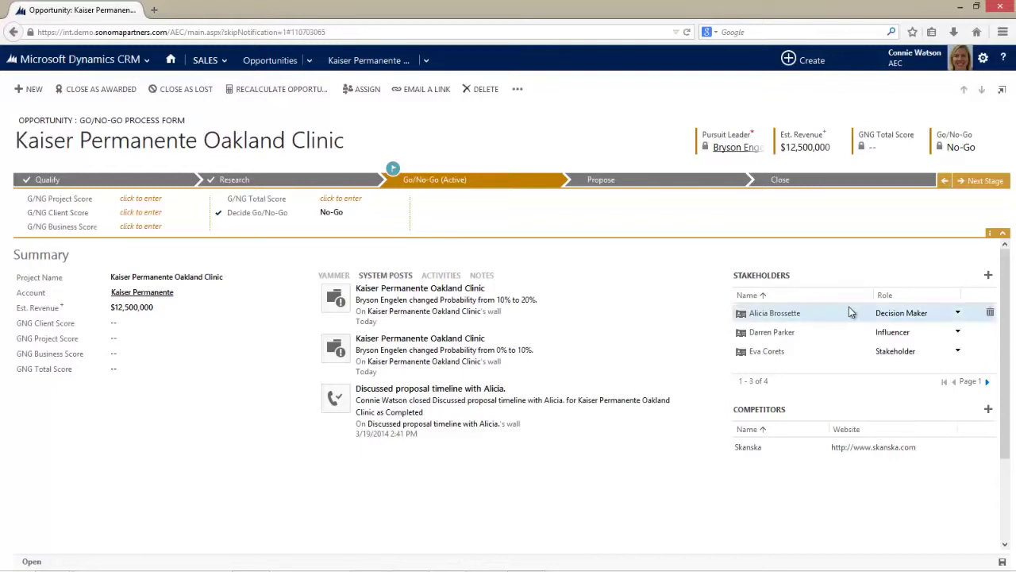
# - Expand About the Client, answer Yes to prior dealings and financial stability, then collapse it
pyautogui.scroll(-1, 1007, 291)
pyautogui.scroll(-2, 1007, 290)
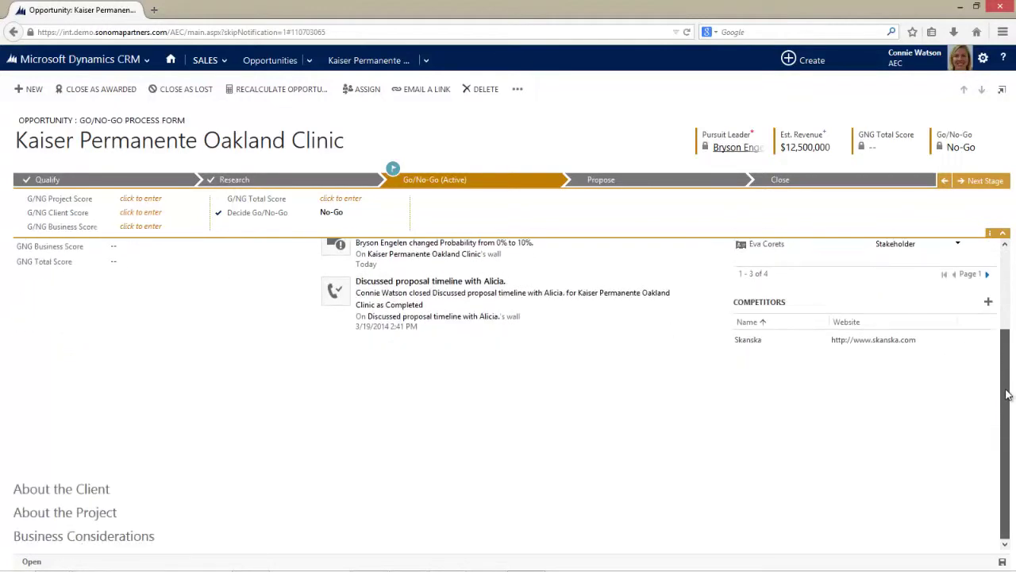
pyautogui.click(101, 493)
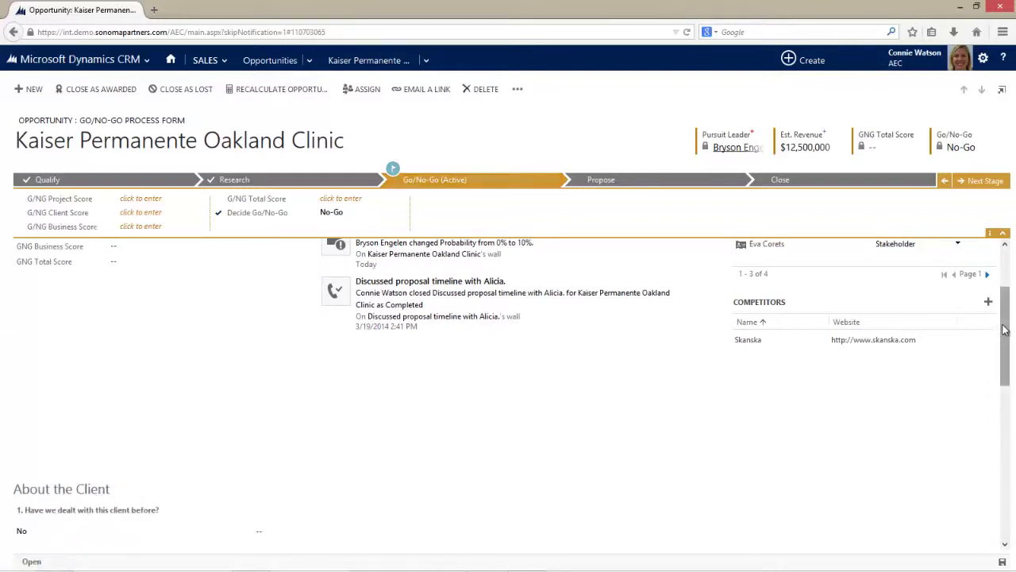
pyautogui.moveTo(1007, 327); pyautogui.dragTo(1007, 412)
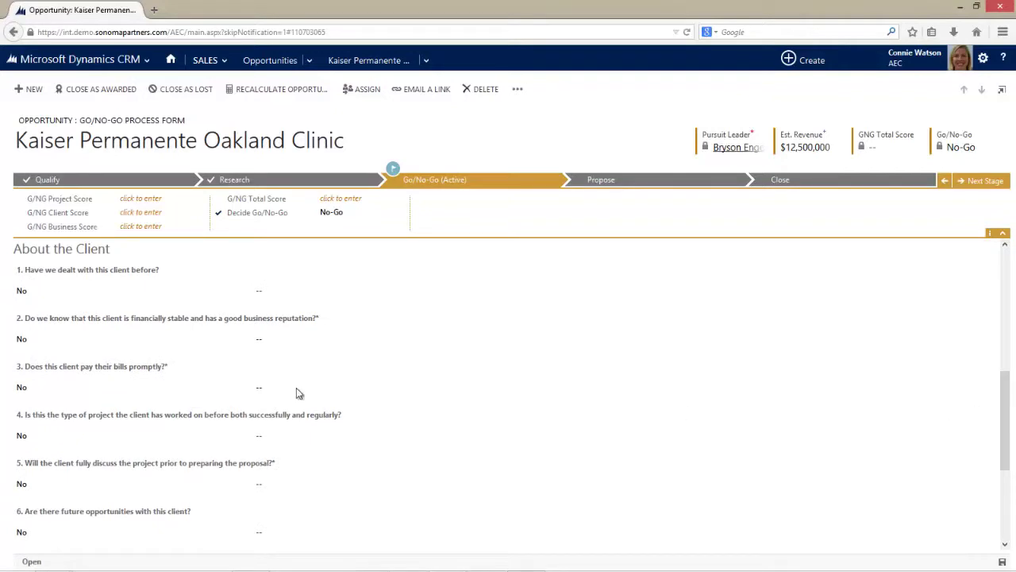
pyautogui.click(38, 293)
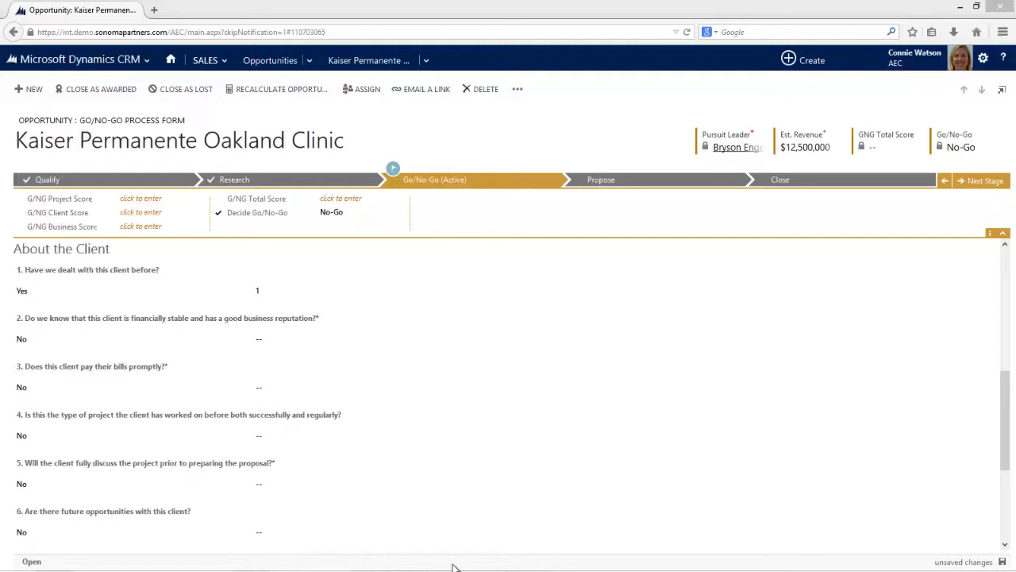
pyautogui.click(53, 346)
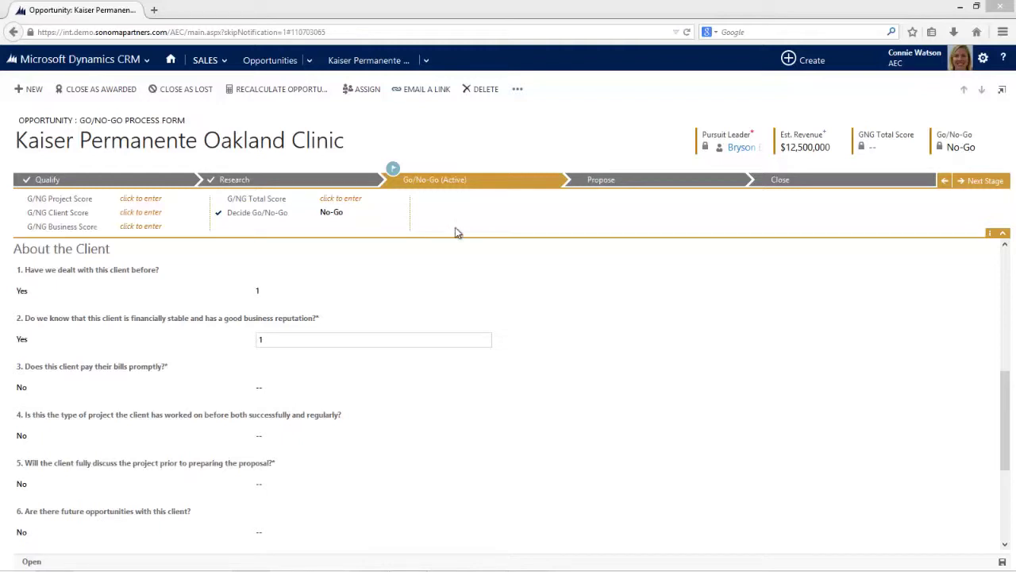
pyautogui.click(102, 252)
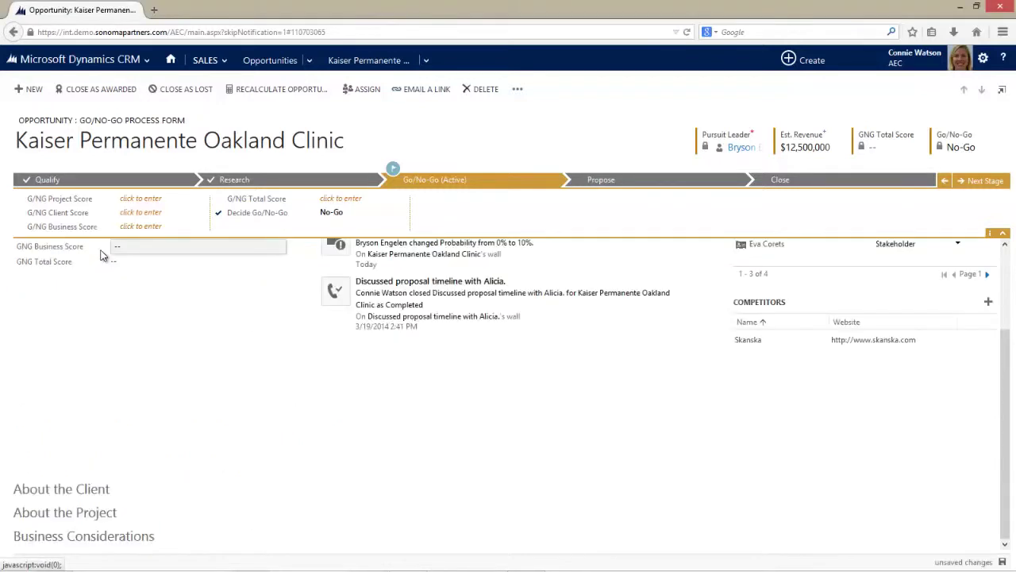
pyautogui.click(64, 536)
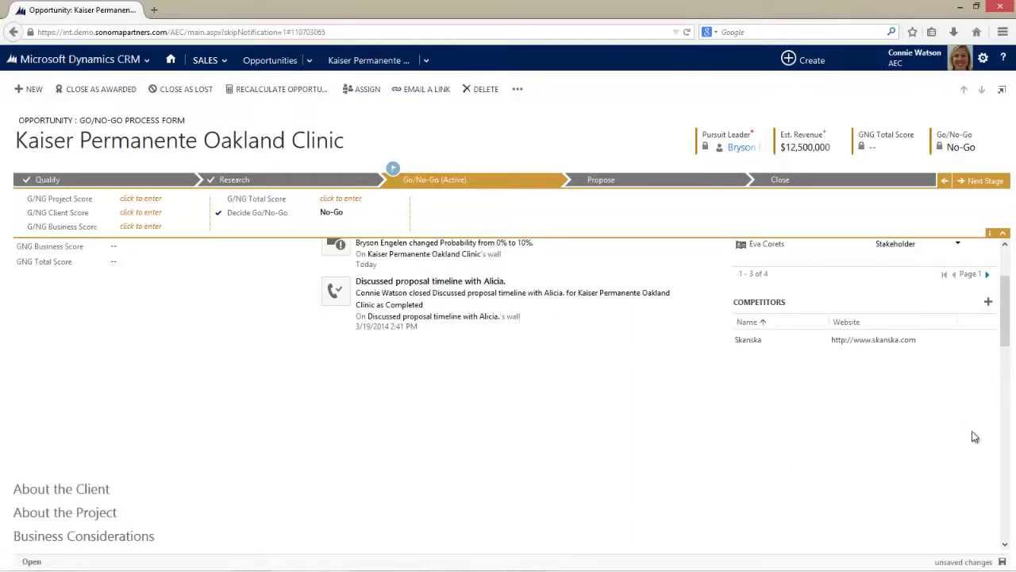
pyautogui.moveTo(1011, 328); pyautogui.dragTo(1011, 382)
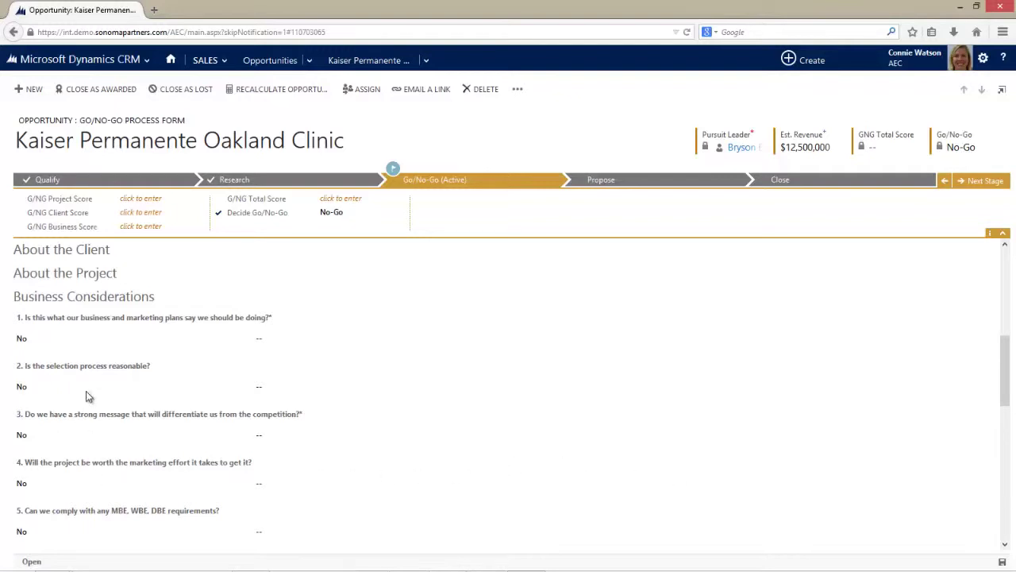
pyautogui.click(85, 299)
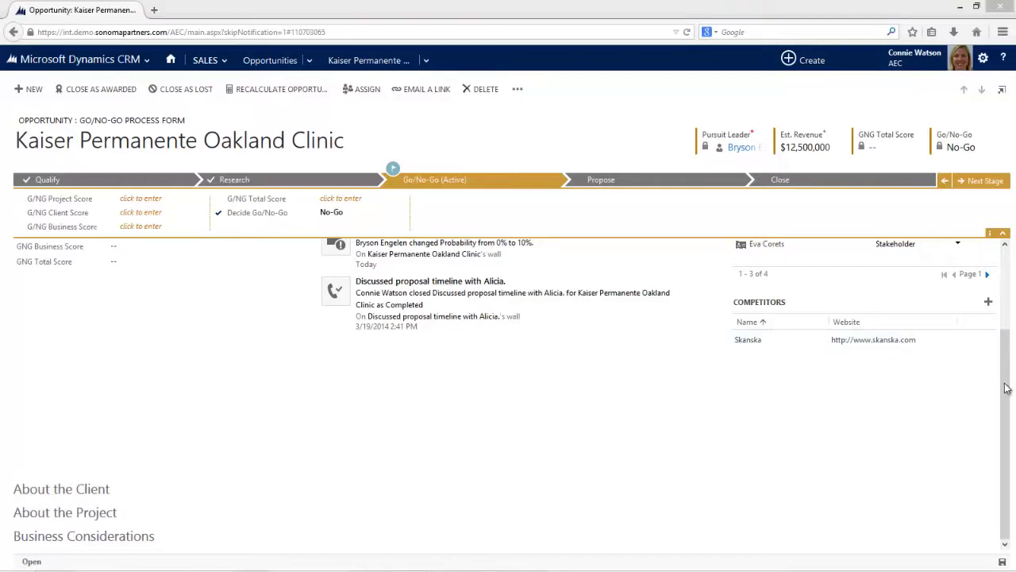
# - Change Decide Go/No-Go to Go in the process bar and save the opportunity
pyautogui.moveTo(1013, 389); pyautogui.dragTo(1008, 254)
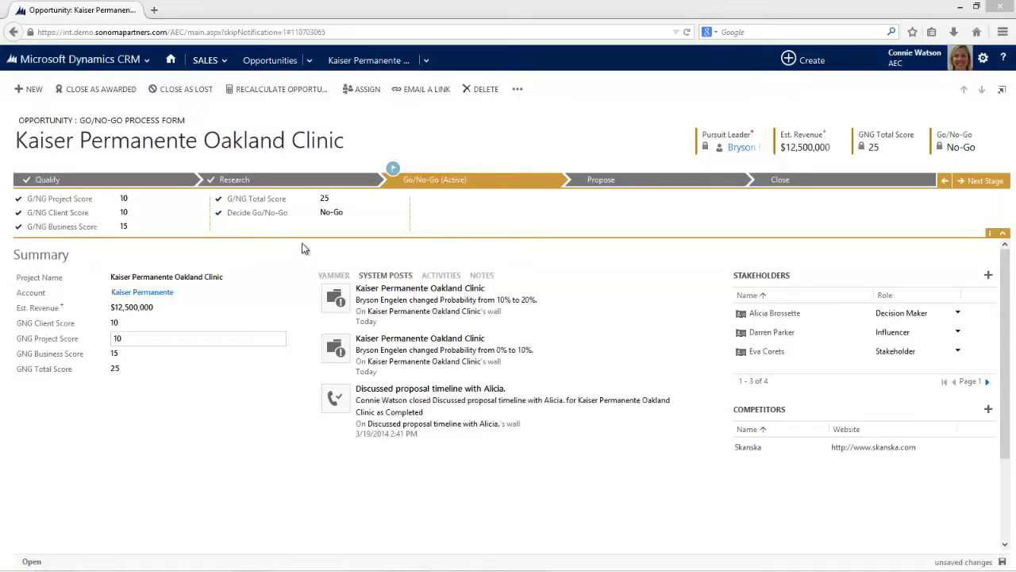
pyautogui.click(330, 213)
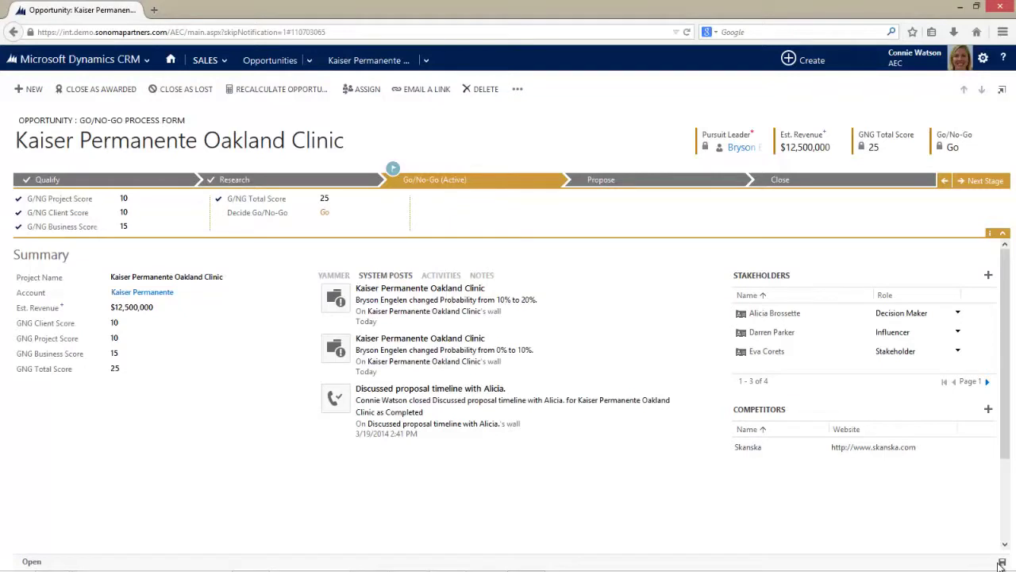
pyautogui.click(1002, 562)
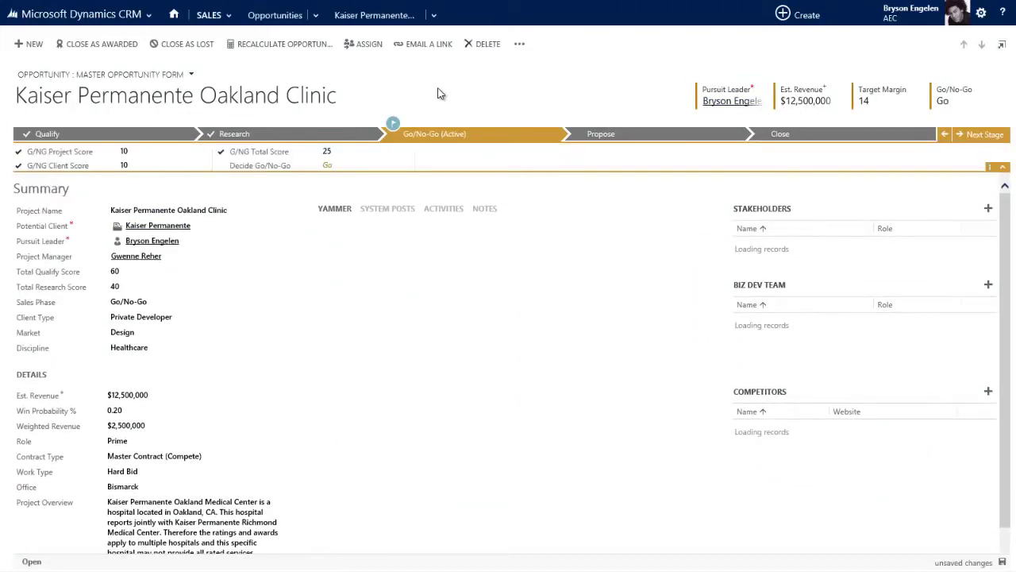
# - Check the available opportunity forms in the form selector beside the Master Opportunity Form name
pyautogui.click(172, 82)
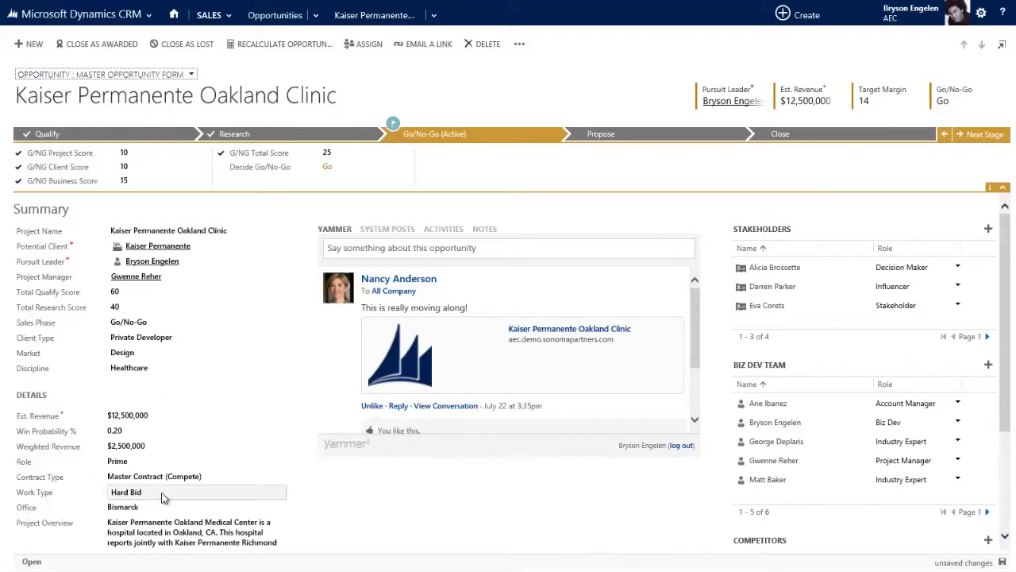
# - Switch the feed from System Posts to Activities and expand the Go/No-Go decision email
pyautogui.click(388, 231)
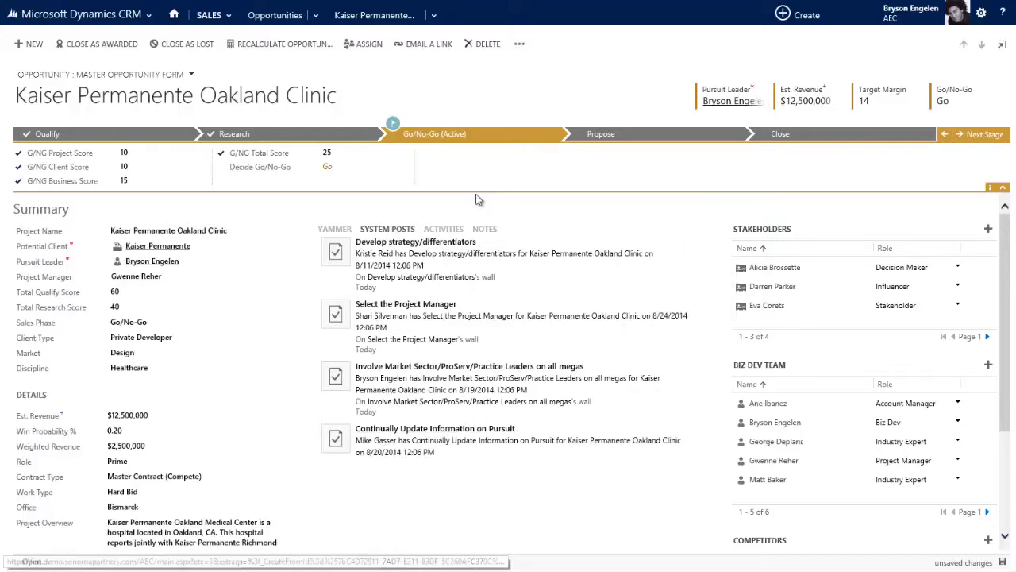
pyautogui.click(447, 229)
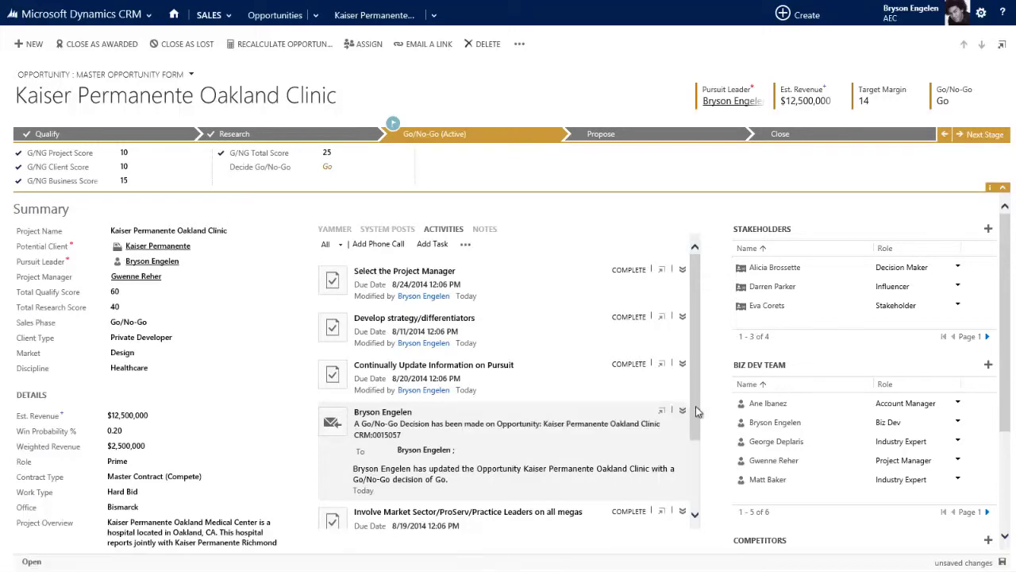
pyautogui.scroll(-2, 696, 421)
pyautogui.click(684, 325)
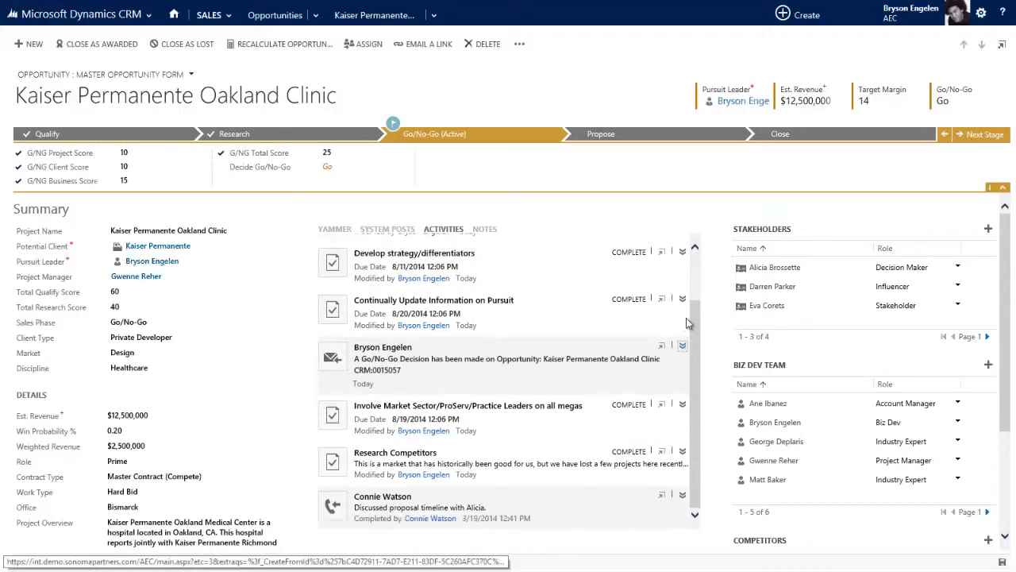
pyautogui.click(683, 346)
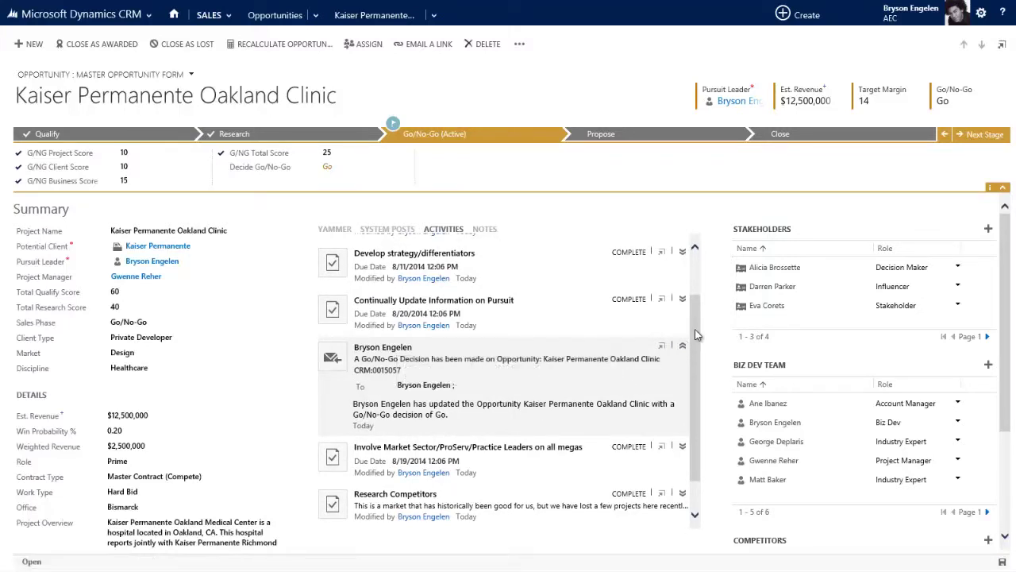
pyautogui.scroll(2, 695, 318)
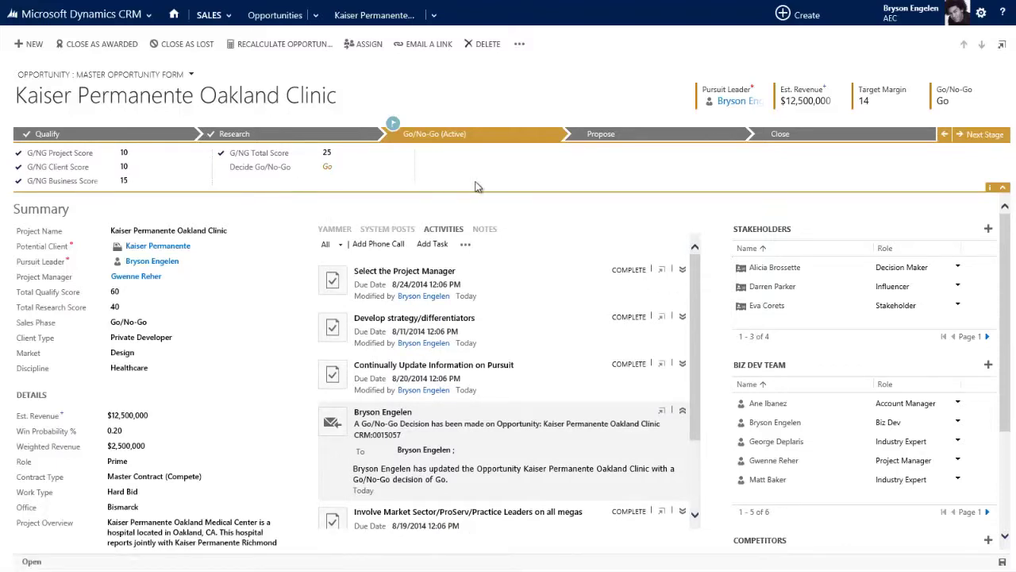
# - Return to System Posts, collapse Summary, and briefly expand then collapse Primary/Billable Client
pyautogui.click(397, 230)
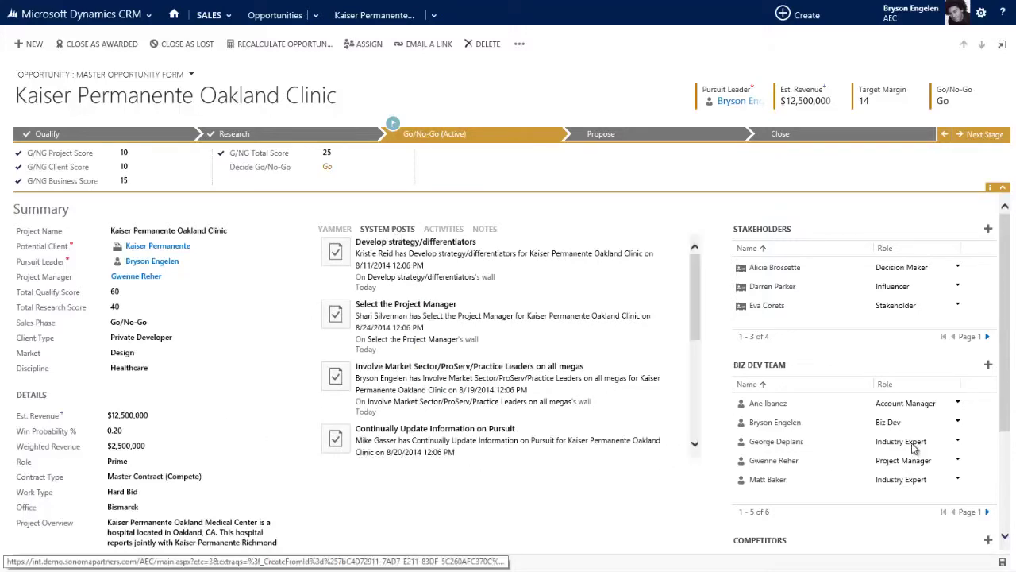
pyautogui.moveTo(1008, 306); pyautogui.dragTo(1010, 406)
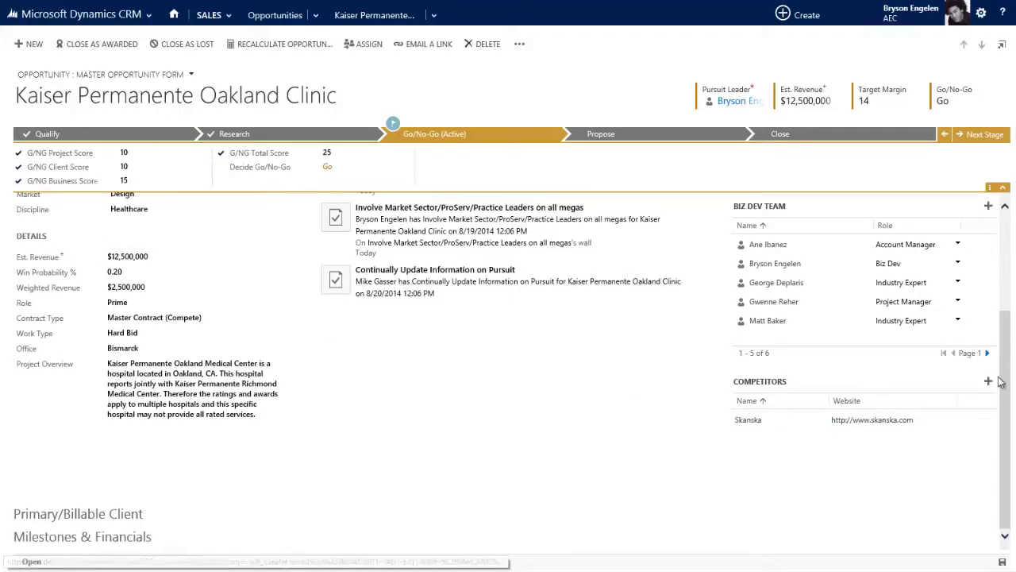
pyautogui.scroll(5, 18, 208)
pyautogui.click(18, 209)
pyautogui.click(45, 234)
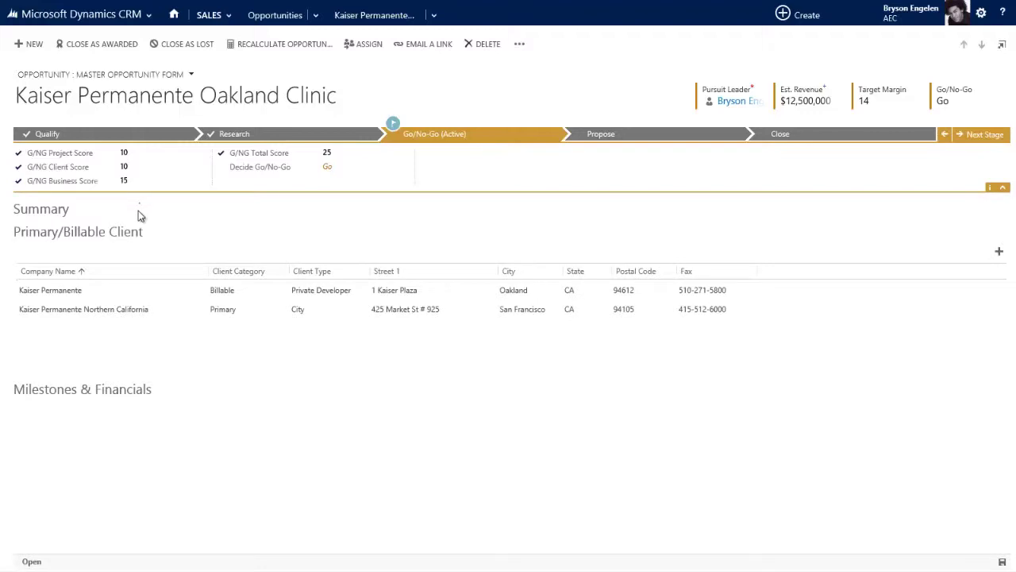
pyautogui.click(120, 236)
# - Expand Milestones & Financials to show key dates and revenue split, then open related-records navigation
pyautogui.click(107, 256)
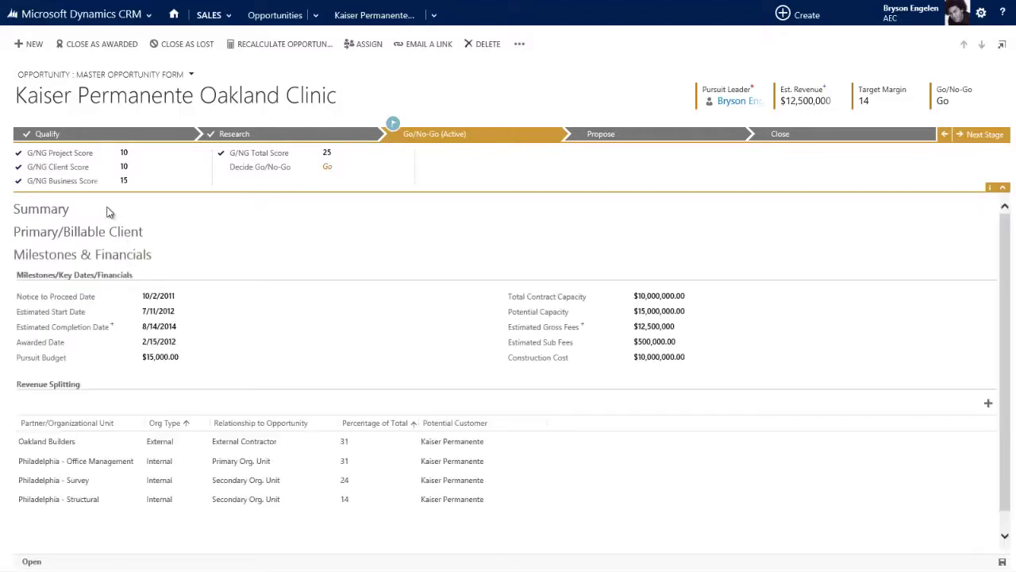
pyautogui.moveTo(1004, 344); pyautogui.dragTo(1002, 365)
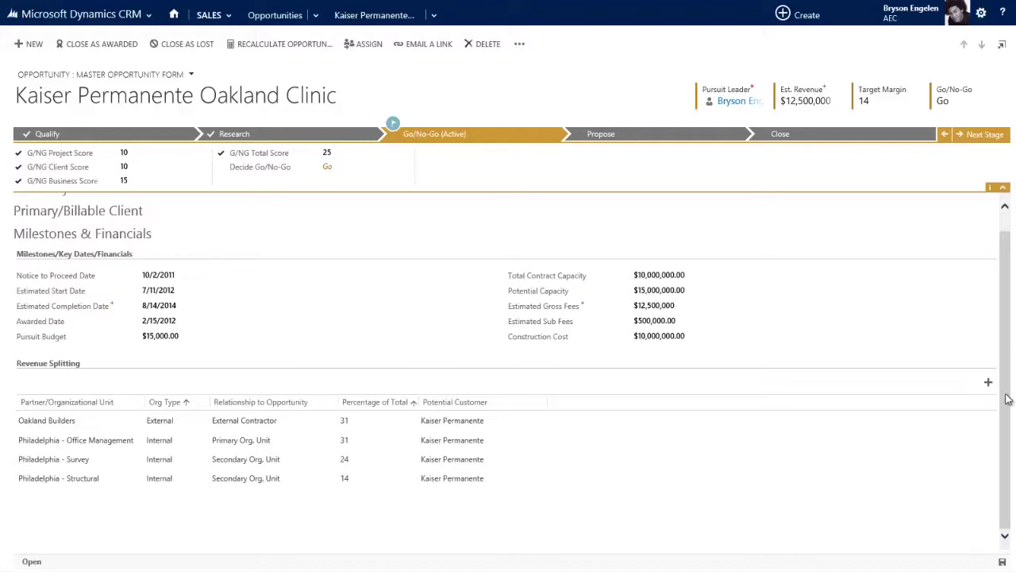
pyautogui.click(434, 15)
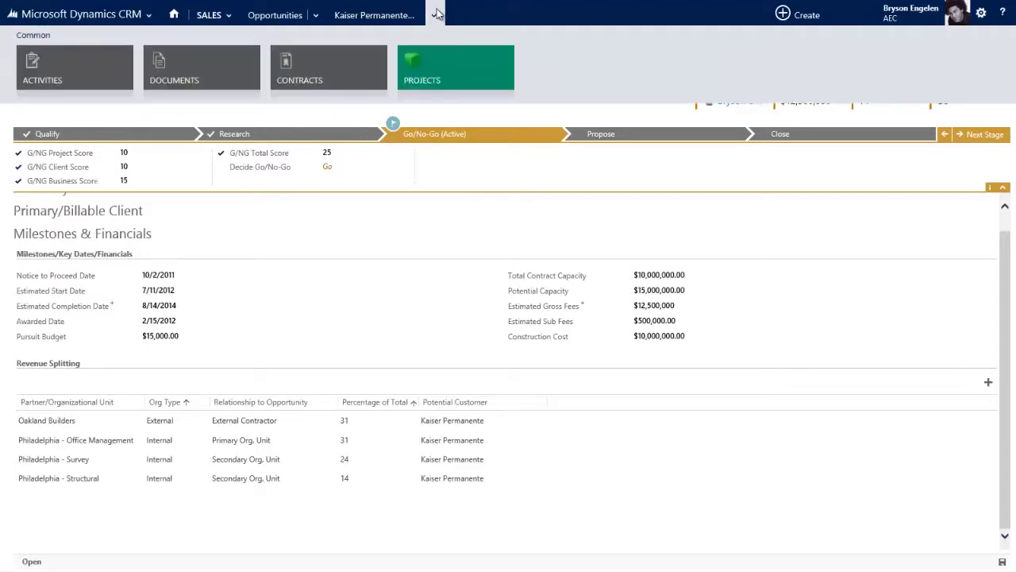
# - List the linked project Kaiser Permanente Oakland Medical Center, then reopen the related-records navigation
pyautogui.click(438, 69)
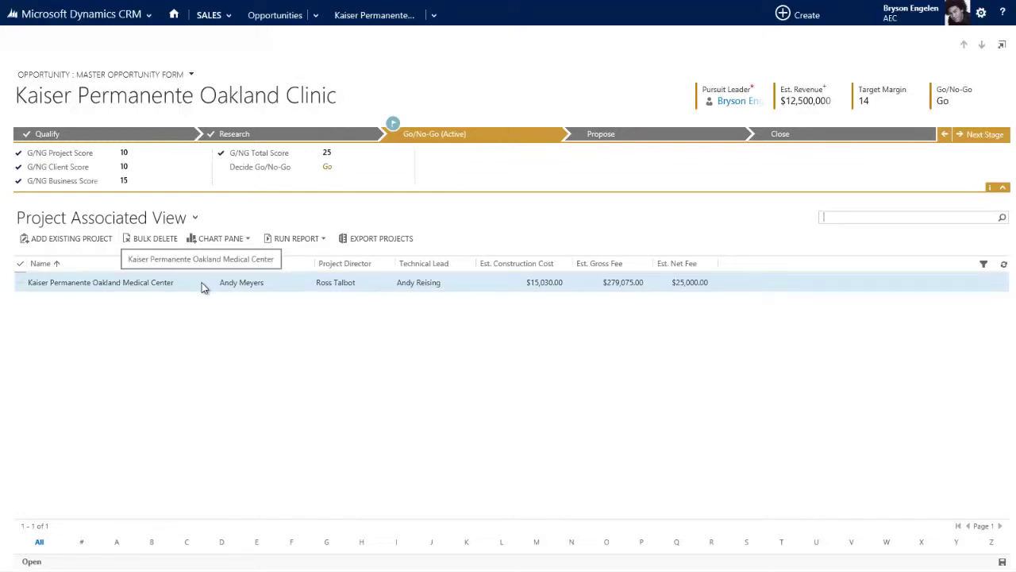
pyautogui.moveTo(446, 12)
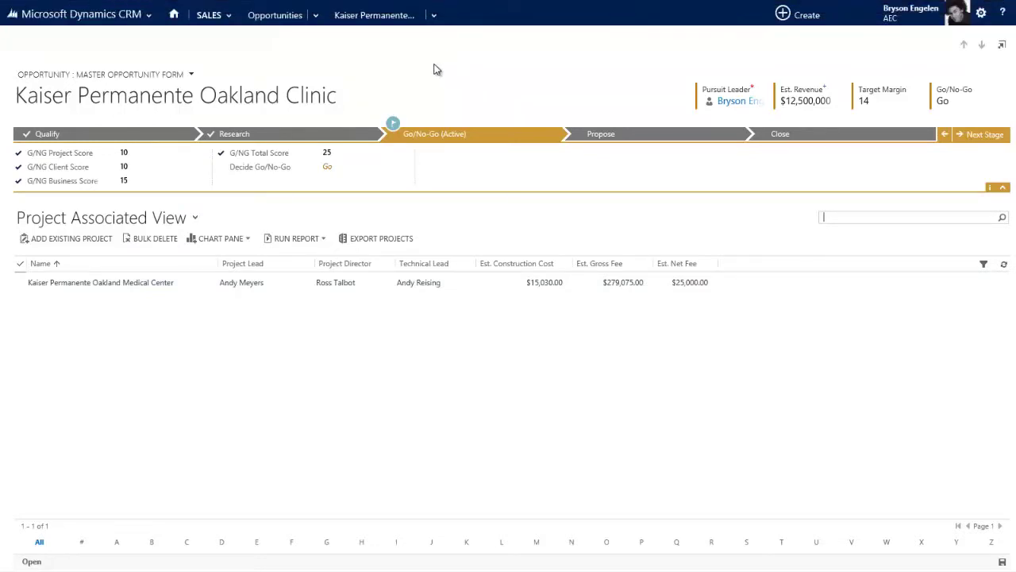
pyautogui.click(435, 23)
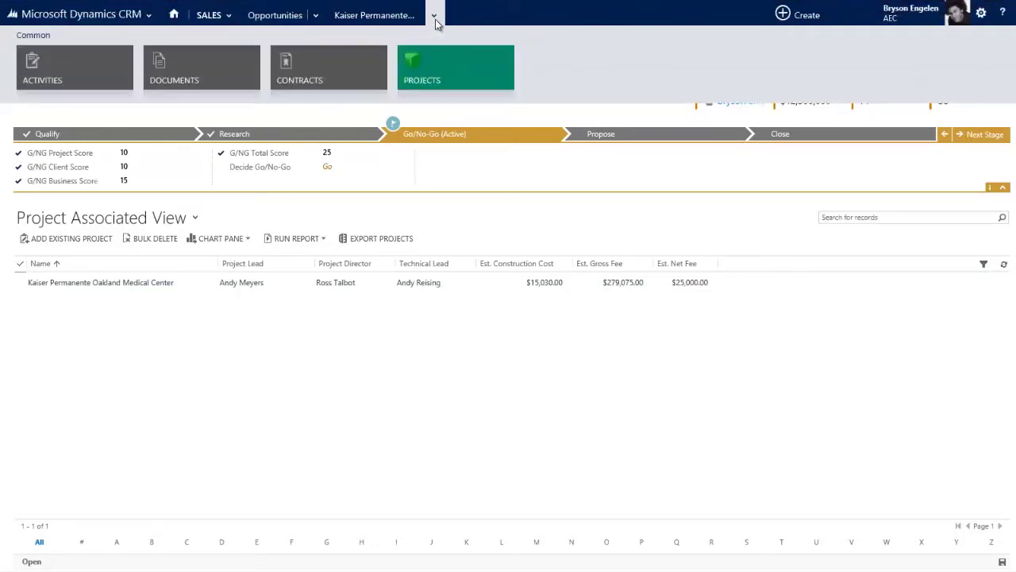
# - Review the opportunity's ten SharePoint document locations, then go back to its main form
pyautogui.click(212, 63)
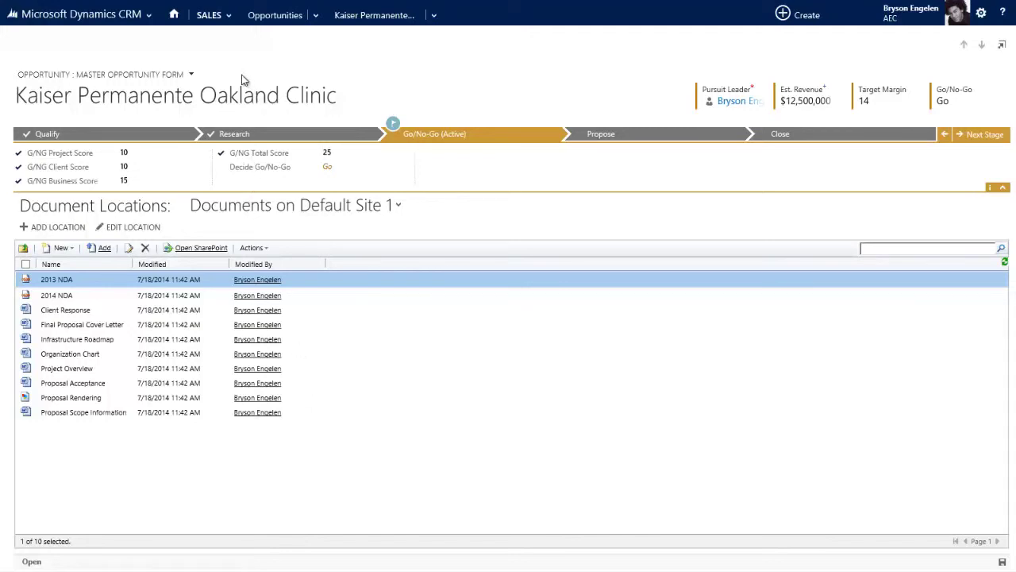
pyautogui.click(221, 103)
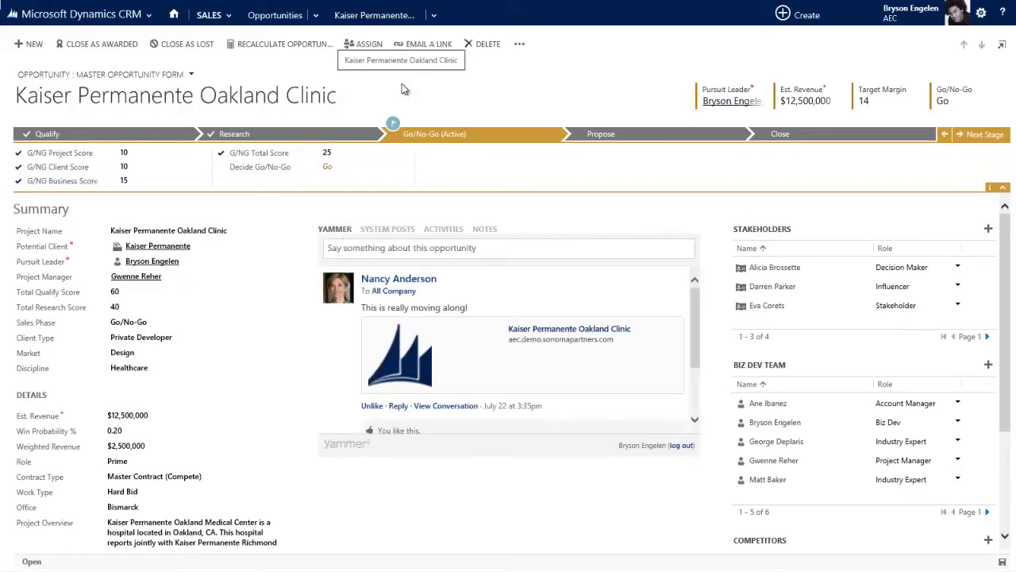
# - Step the process bar from Go/No-Go through Propose to the Close stage
pyautogui.click(989, 137)
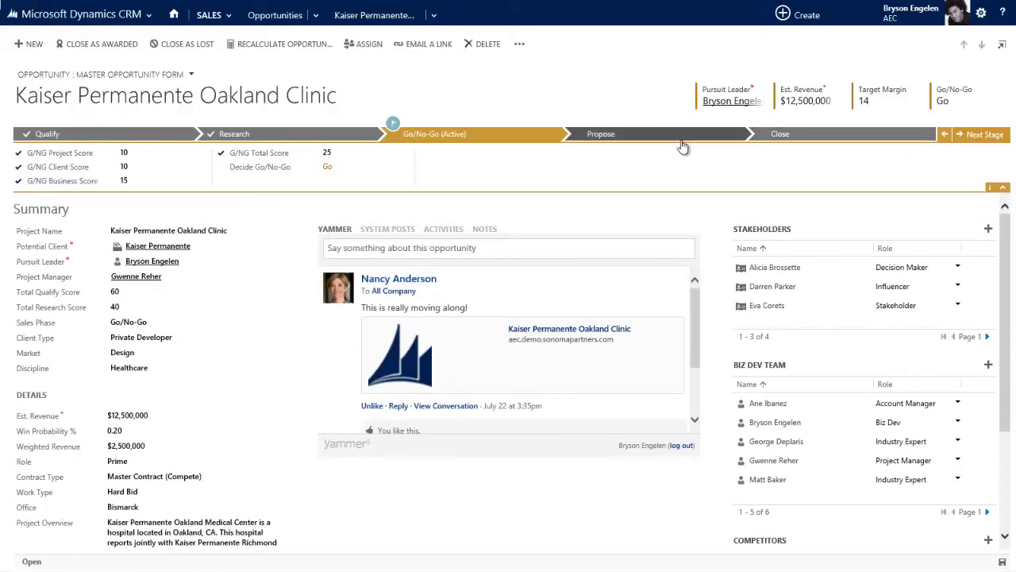
pyautogui.click(794, 136)
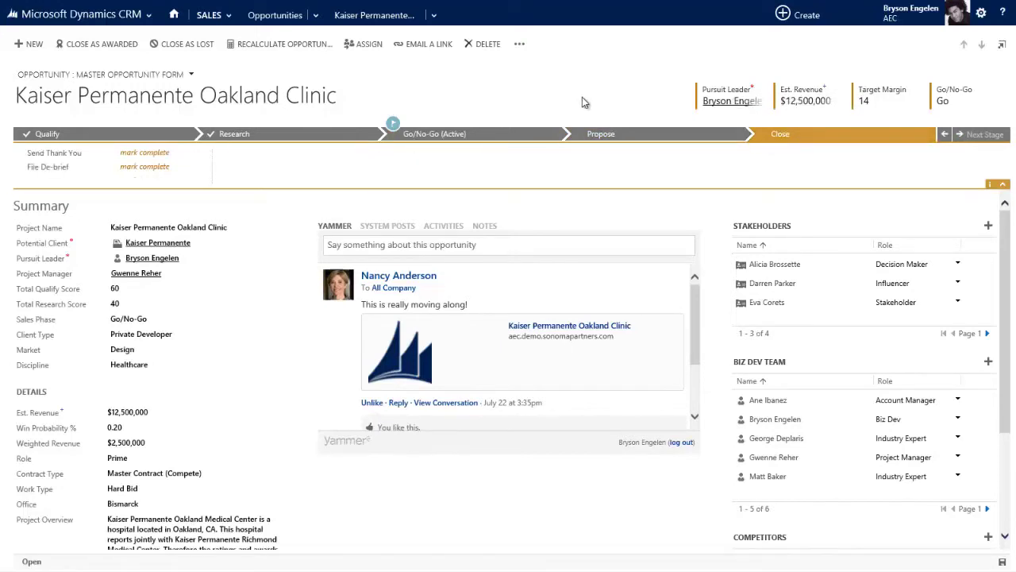